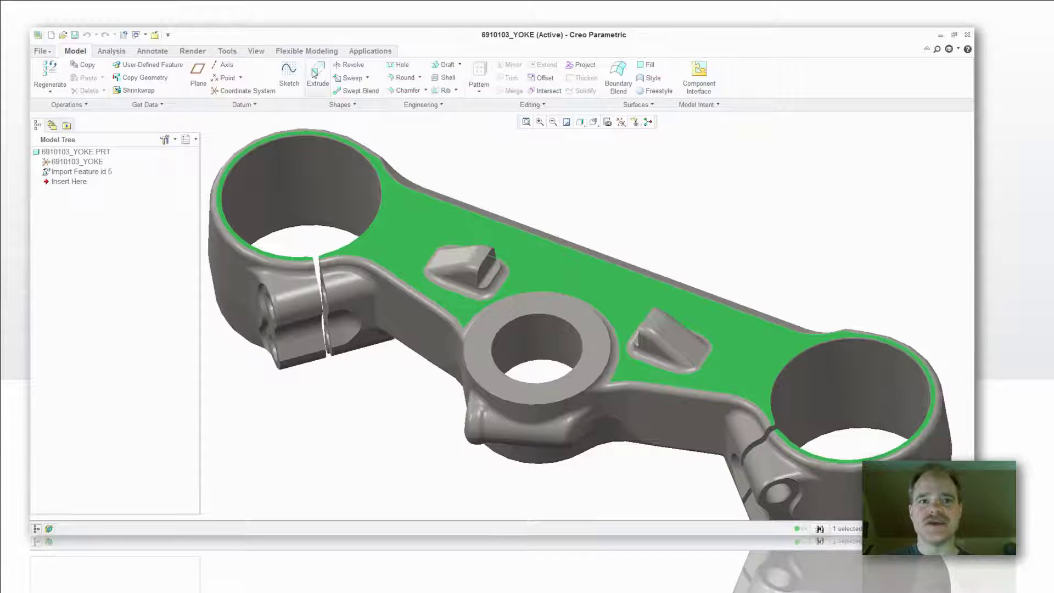
# Step: Start Sketch 1 on the yoke's top face, viewed flat in 2D
pyautogui.click(287, 68)
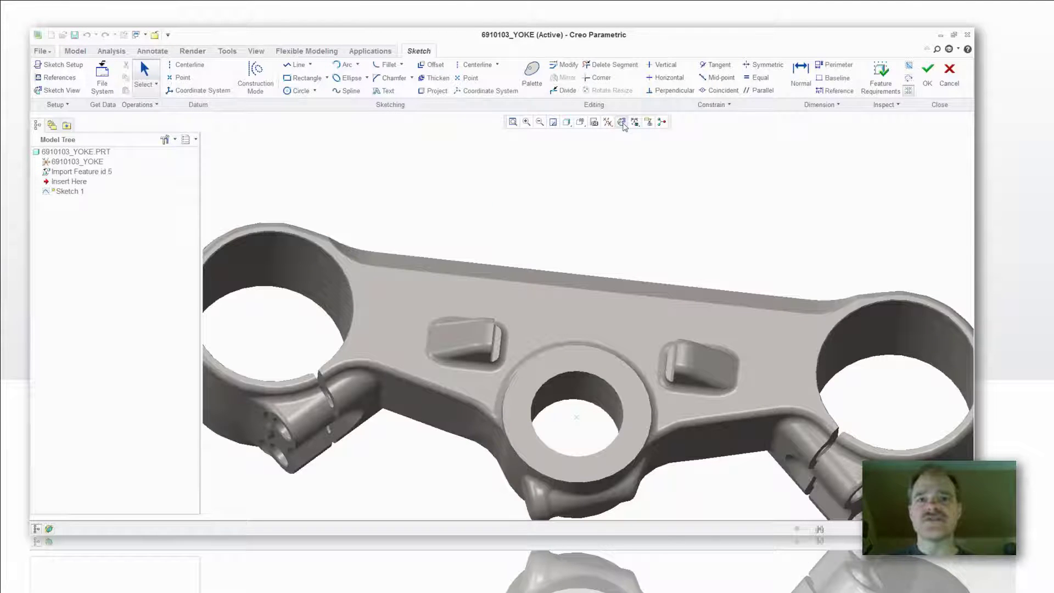
pyautogui.click(621, 122)
pyautogui.rightClick(534, 246)
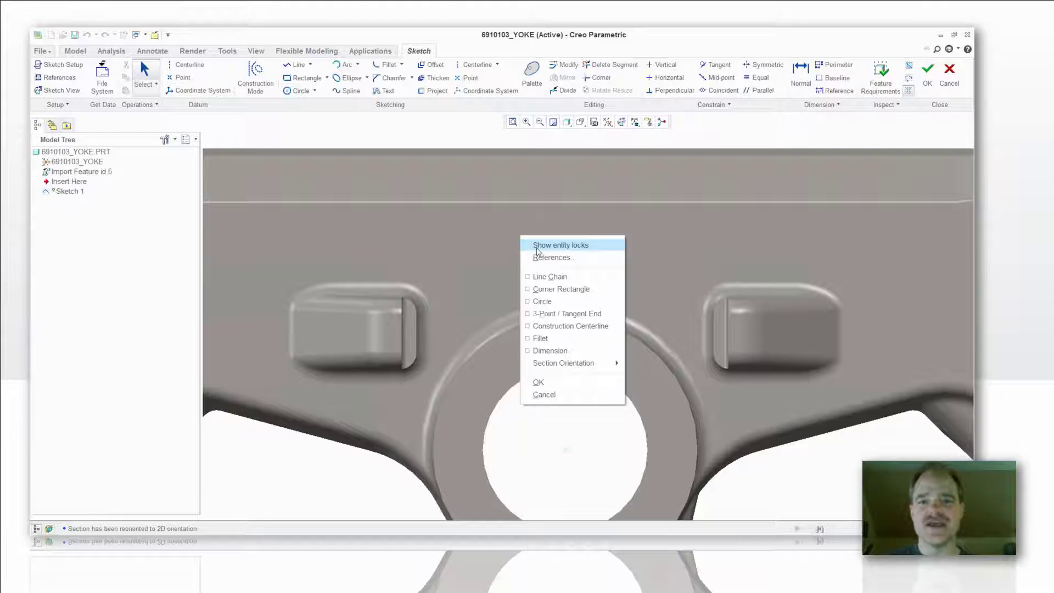
# Step: Draw a corner rectangle above the central hole, ending on a reference at the right boss's edge
pyautogui.click(542, 289)
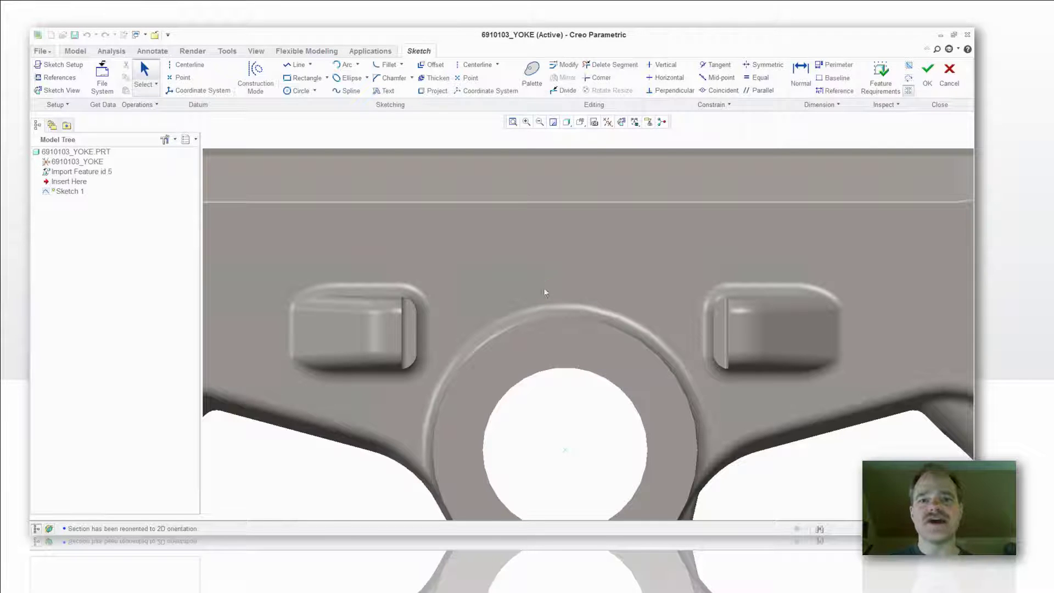
pyautogui.click(480, 231)
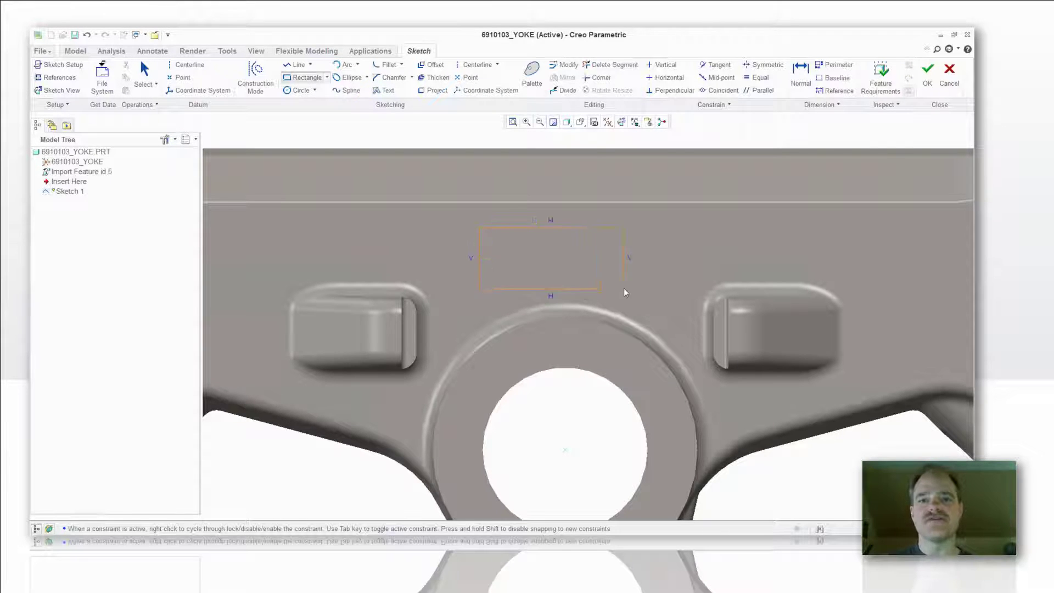
pyautogui.click(612, 254)
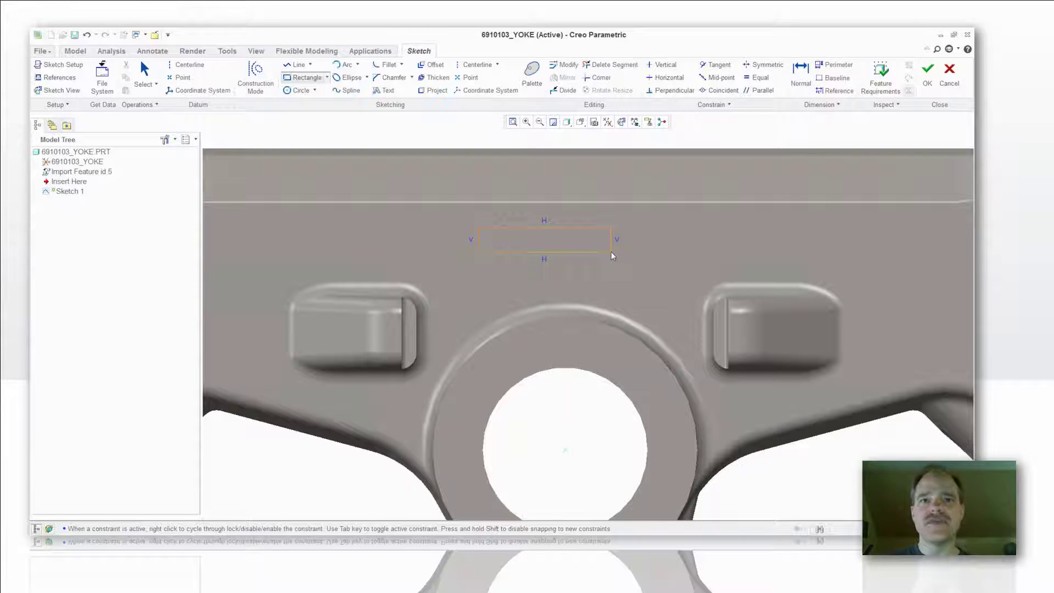
pyautogui.click(611, 252)
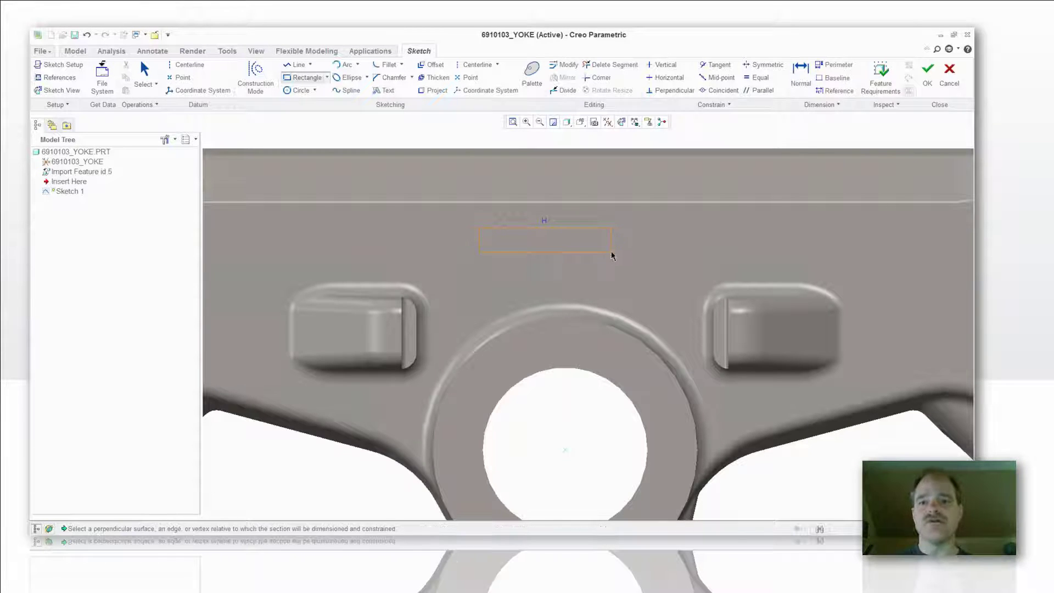
pyautogui.click(730, 333)
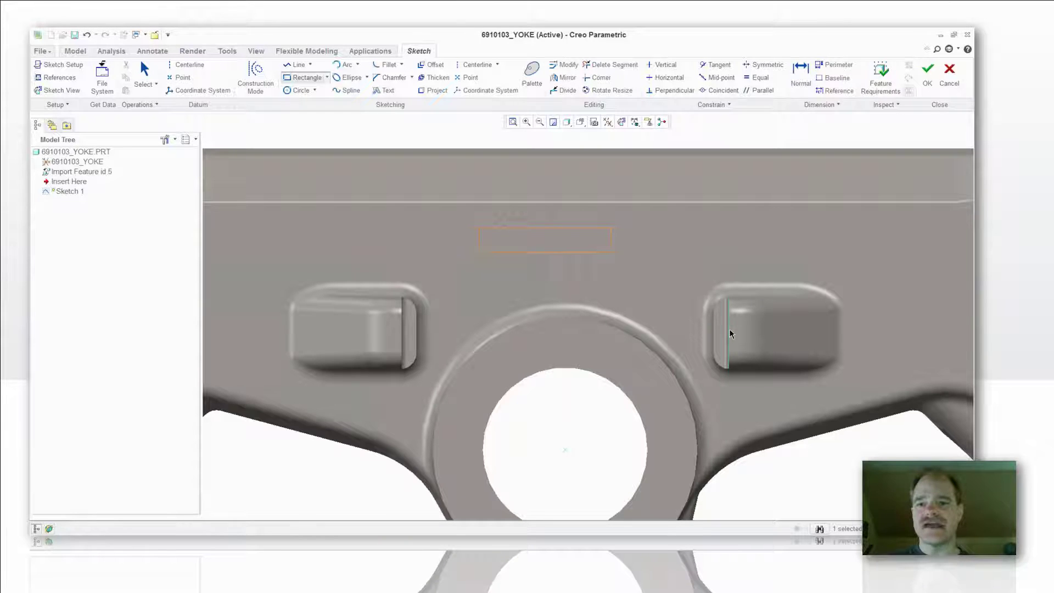
pyautogui.middleClick(729, 333)
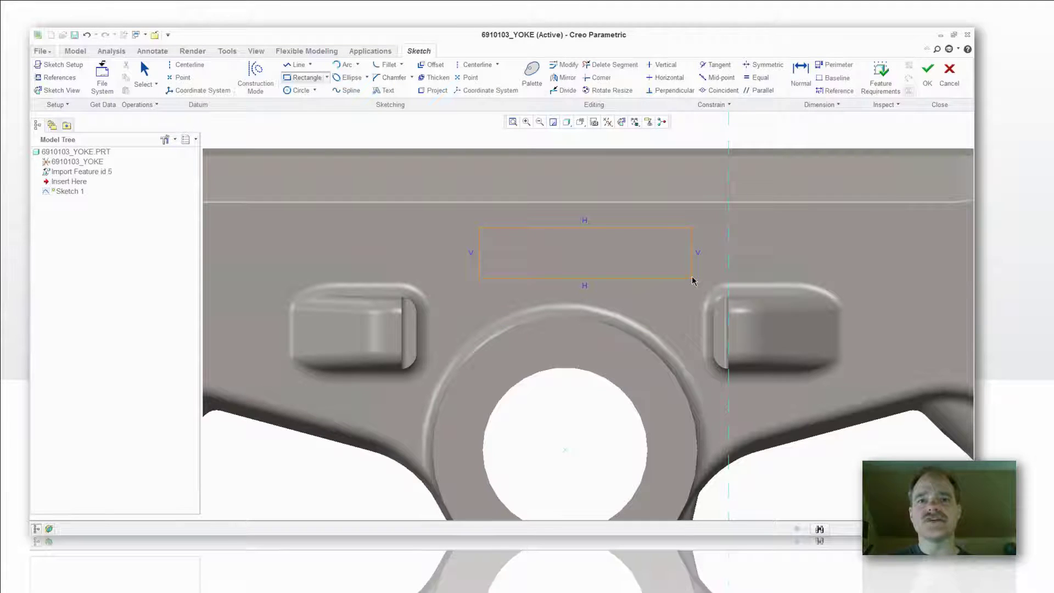
pyautogui.click(728, 274)
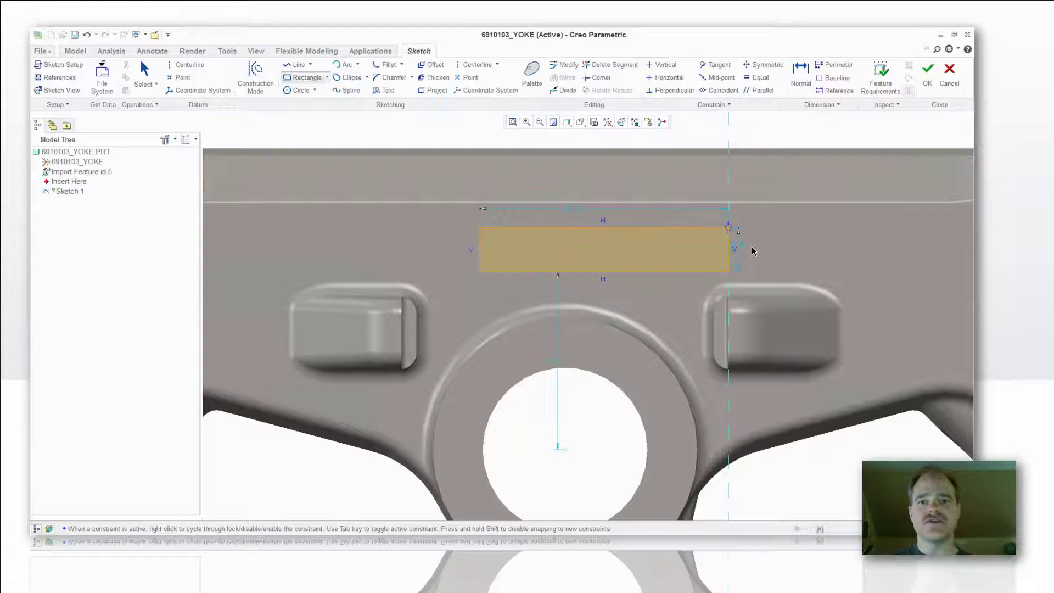
# Step: Finish the rectangle and show its dimensions: 46.83 wide, 33.80 from the hub centre
pyautogui.middleClick(751, 251)
pyautogui.rightClick(561, 166)
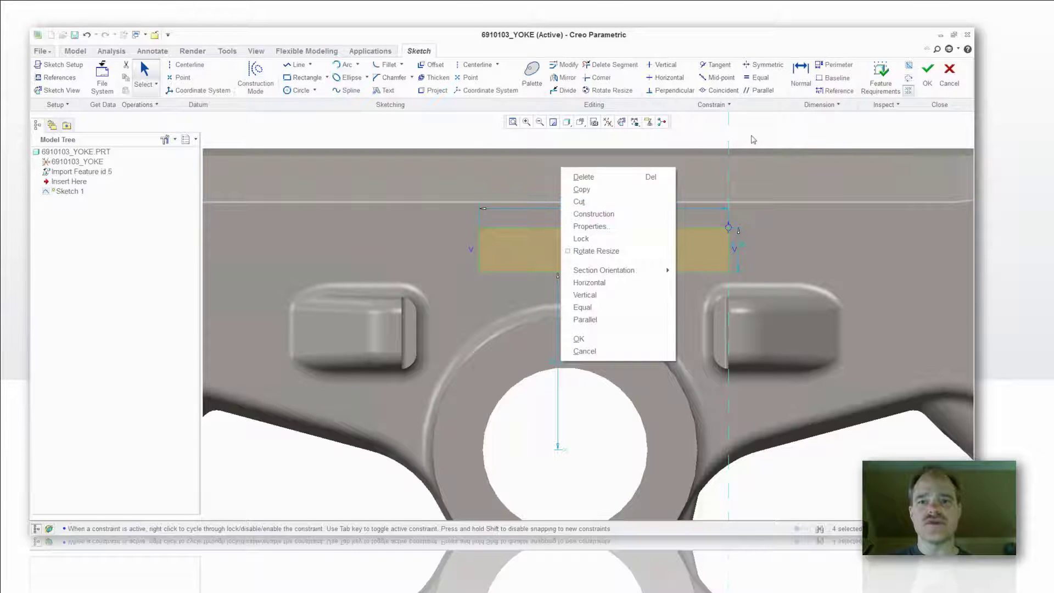
pyautogui.press('Escape')
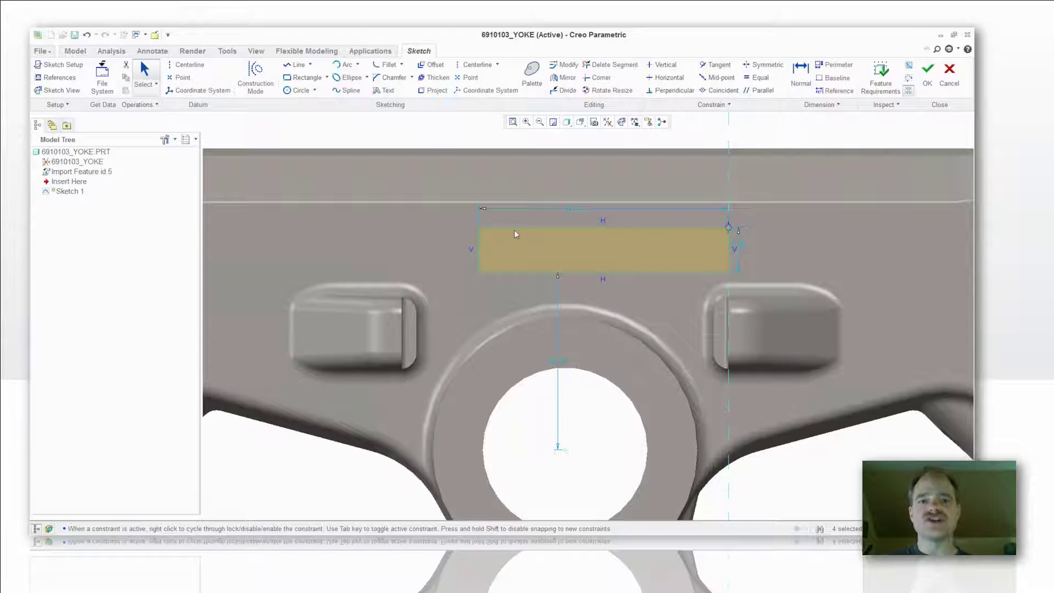
pyautogui.click(484, 212)
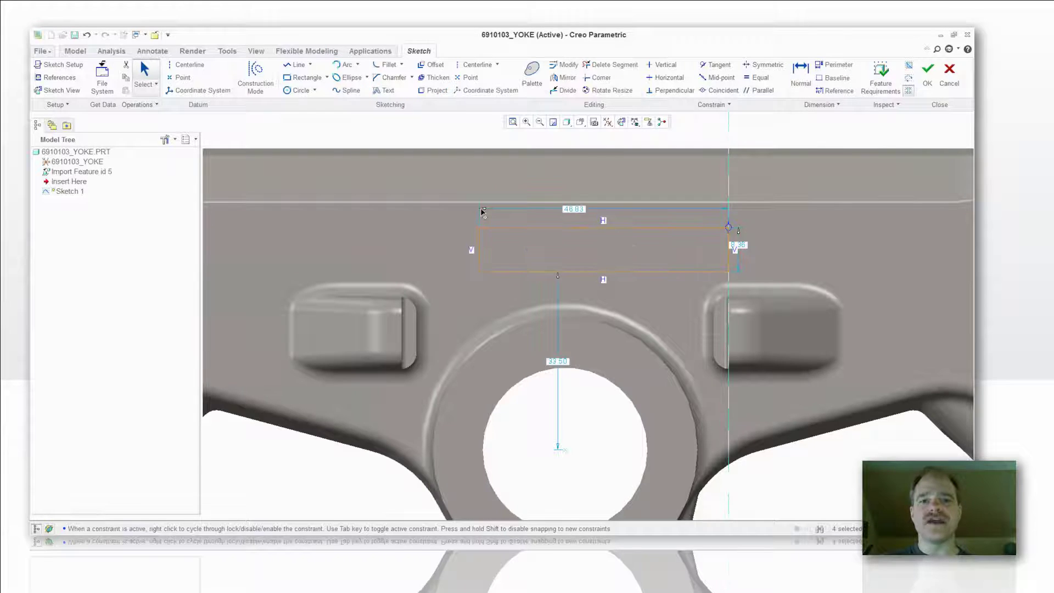
# Step: Widen the rectangle to 55
pyautogui.moveTo(483, 211)
pyautogui.mouseDown()
pyautogui.moveTo(331, 208)
pyautogui.moveTo(532, 215)
pyautogui.moveTo(369, 214)
pyautogui.moveTo(508, 235)
pyautogui.moveTo(472, 232)
pyautogui.moveTo(460, 212)
pyautogui.mouseUp()
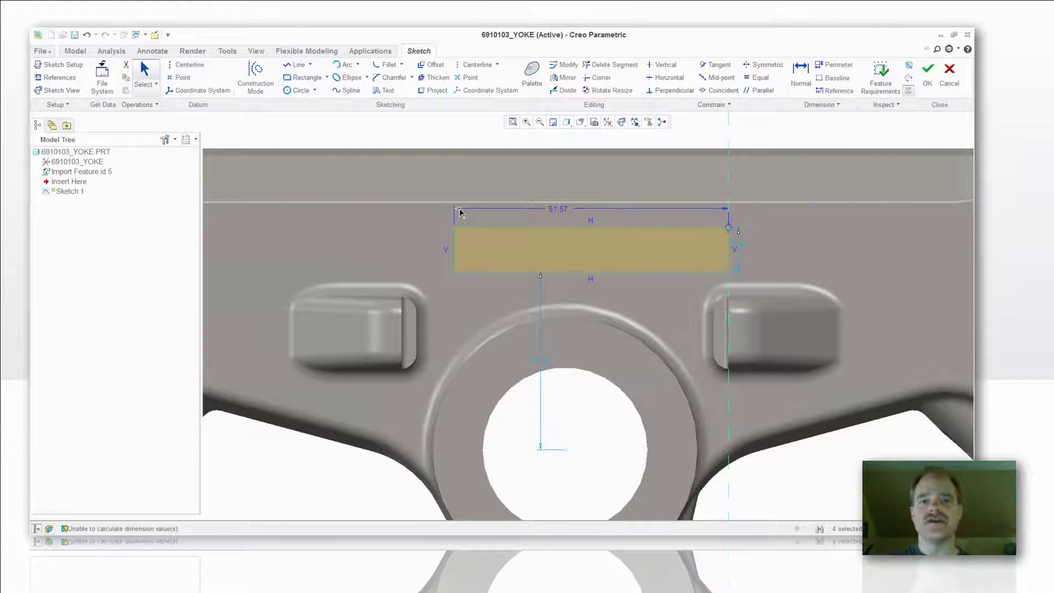
pyautogui.doubleClick(460, 212)
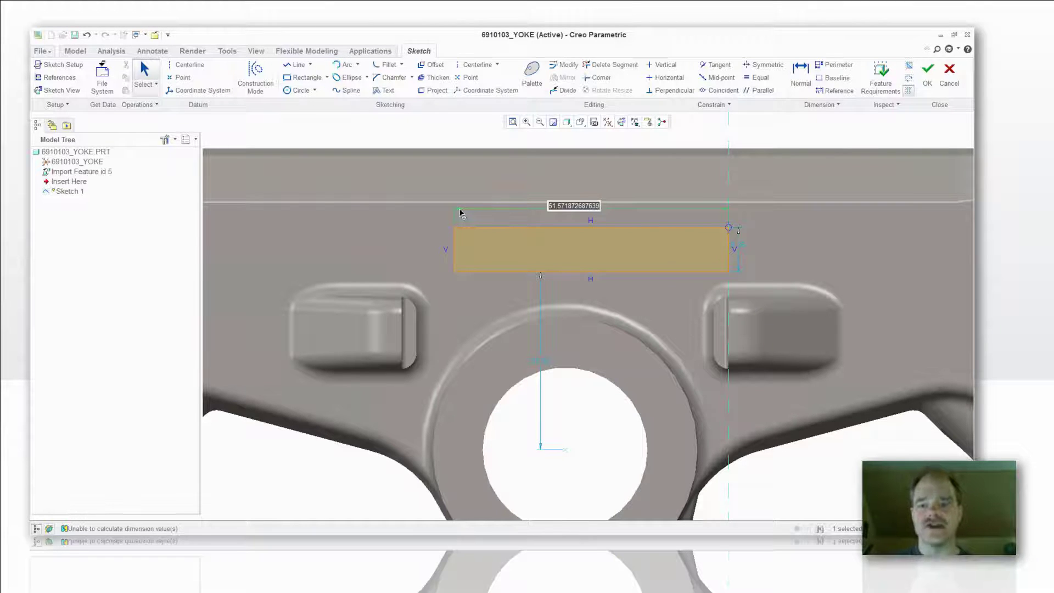
pyautogui.write('55')
pyautogui.press('Return')
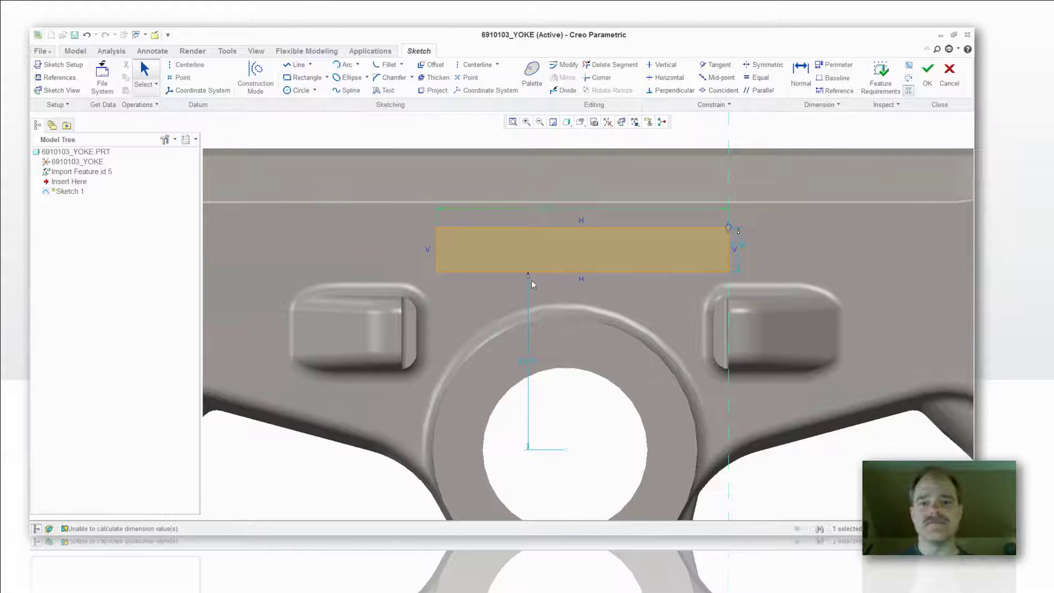
# Step: Set the rectangle's distance from the central hole's centre to 33
pyautogui.moveTo(531, 284)
pyautogui.mouseDown()
pyautogui.moveTo(525, 337)
pyautogui.moveTo(534, 252)
pyautogui.moveTo(534, 301)
pyautogui.moveTo(529, 276)
pyautogui.mouseUp()
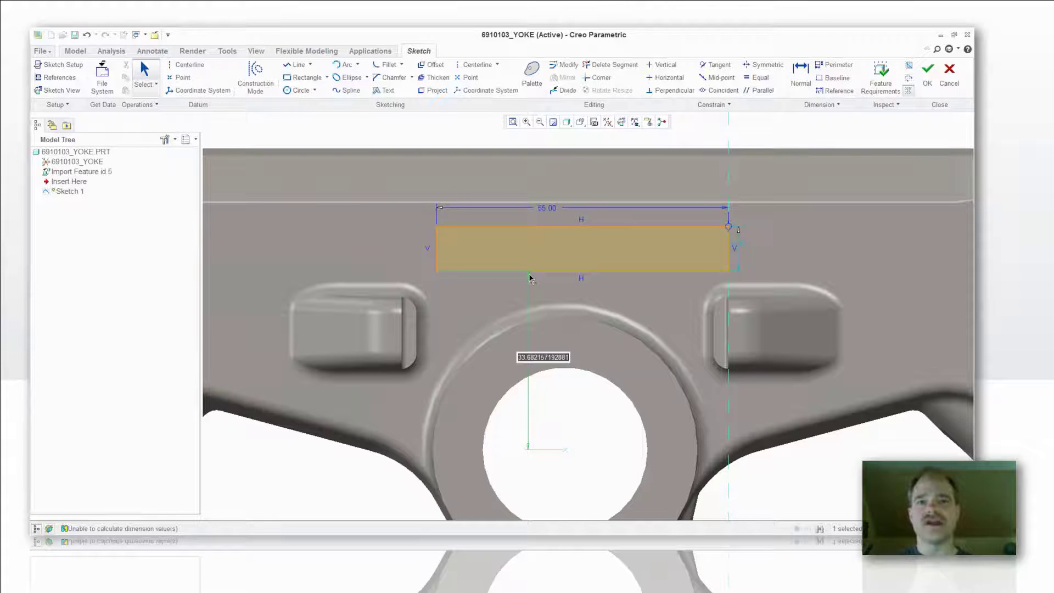
pyautogui.write('33')
pyautogui.press('Return')
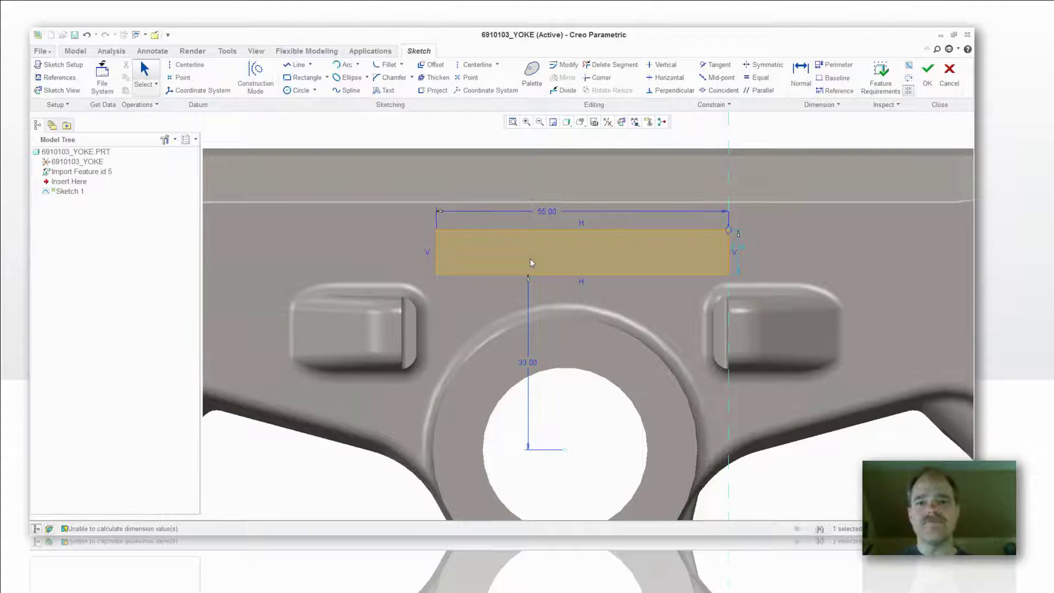
pyautogui.scroll(1, 560, 263)
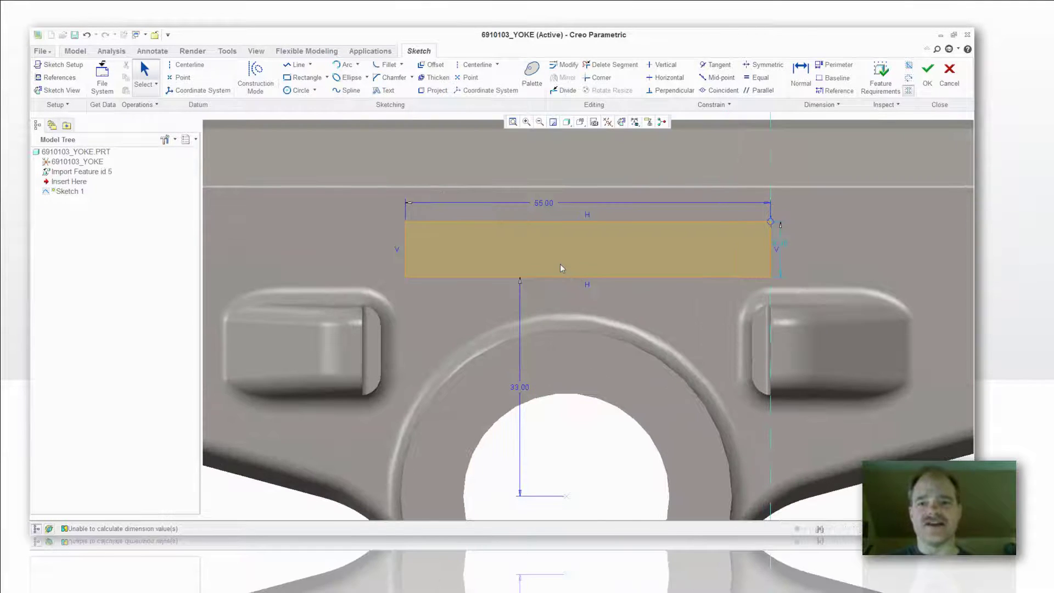
# Step: Fillet the top-left, top-right and remaining two corners of the slot rectangle
pyautogui.scroll(-1, 682, 244)
pyautogui.rightClick(681, 241)
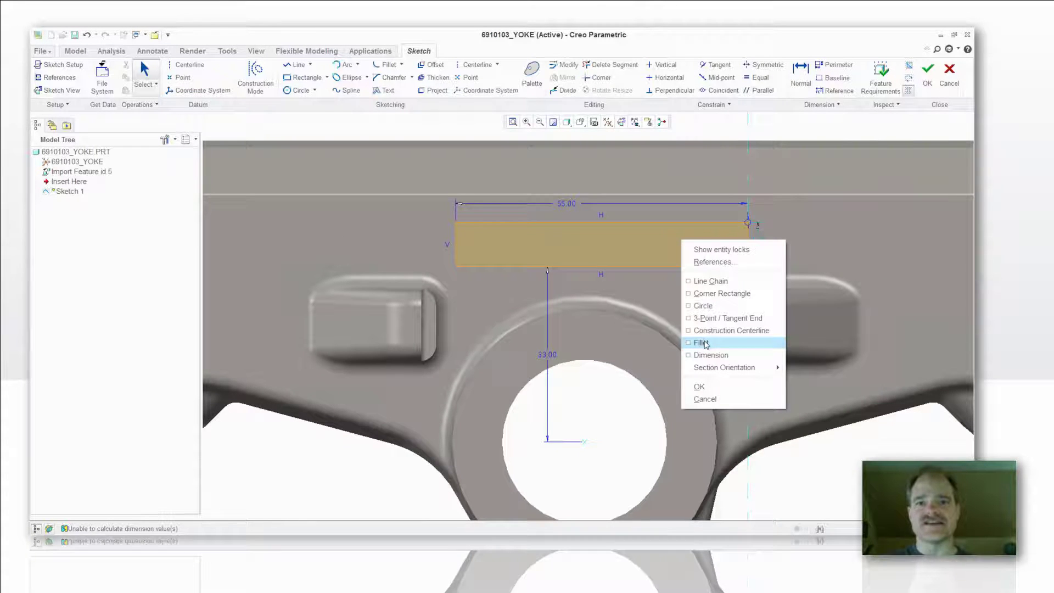
pyautogui.click(705, 343)
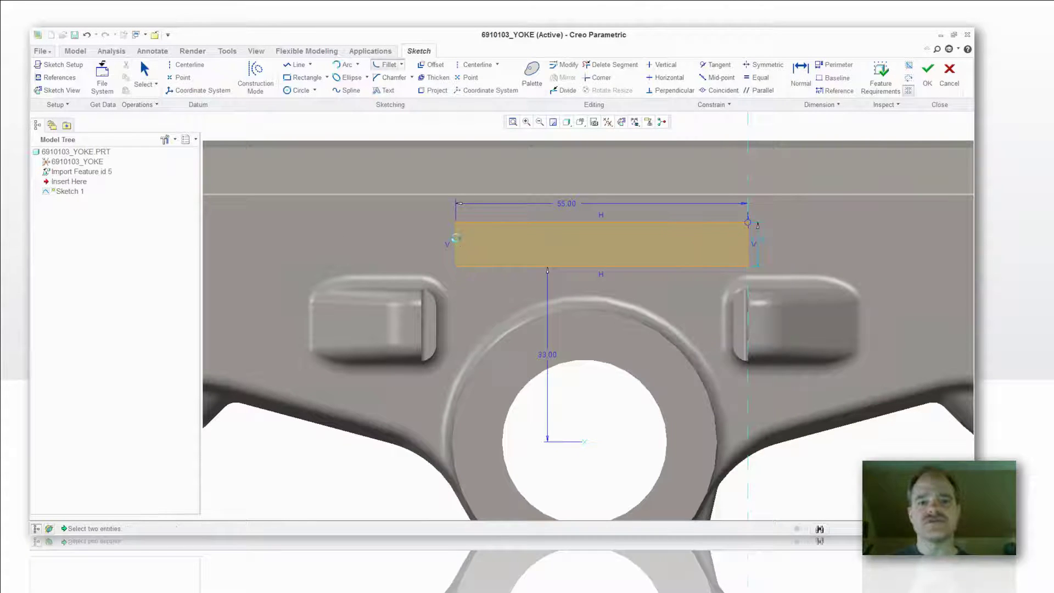
pyautogui.click(485, 223)
pyautogui.click(456, 250)
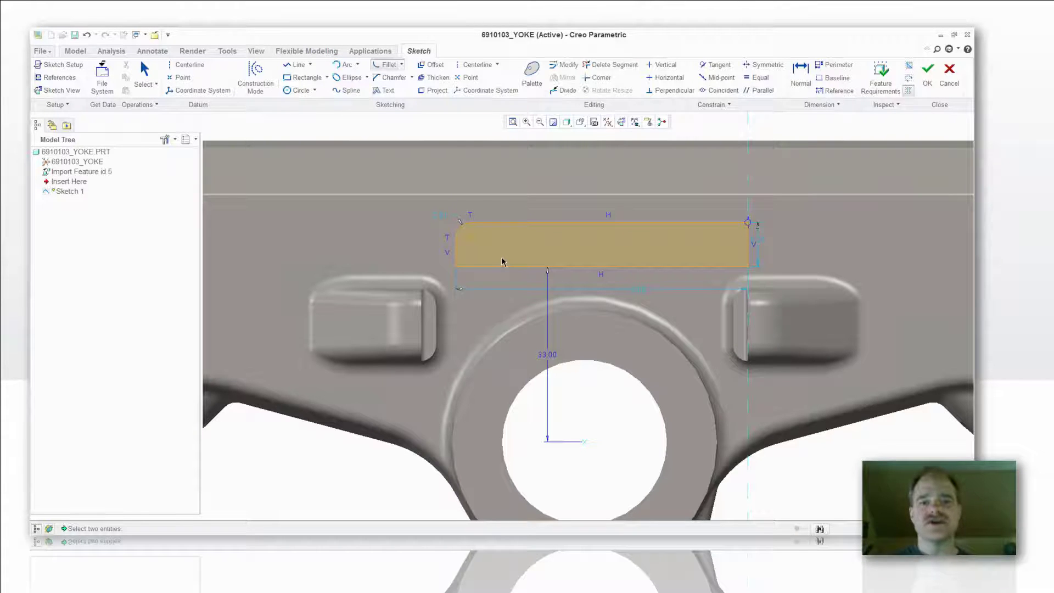
pyautogui.scroll(1, 501, 261)
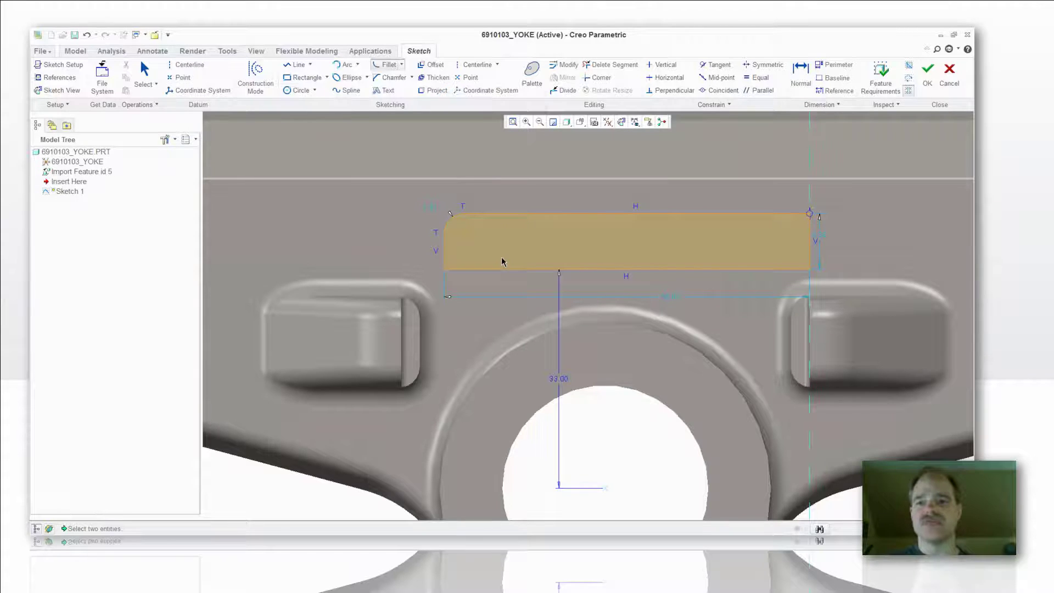
pyautogui.scroll(1, 502, 261)
pyautogui.click(434, 262)
pyautogui.click(874, 266)
pyautogui.click(886, 214)
pyautogui.click(871, 203)
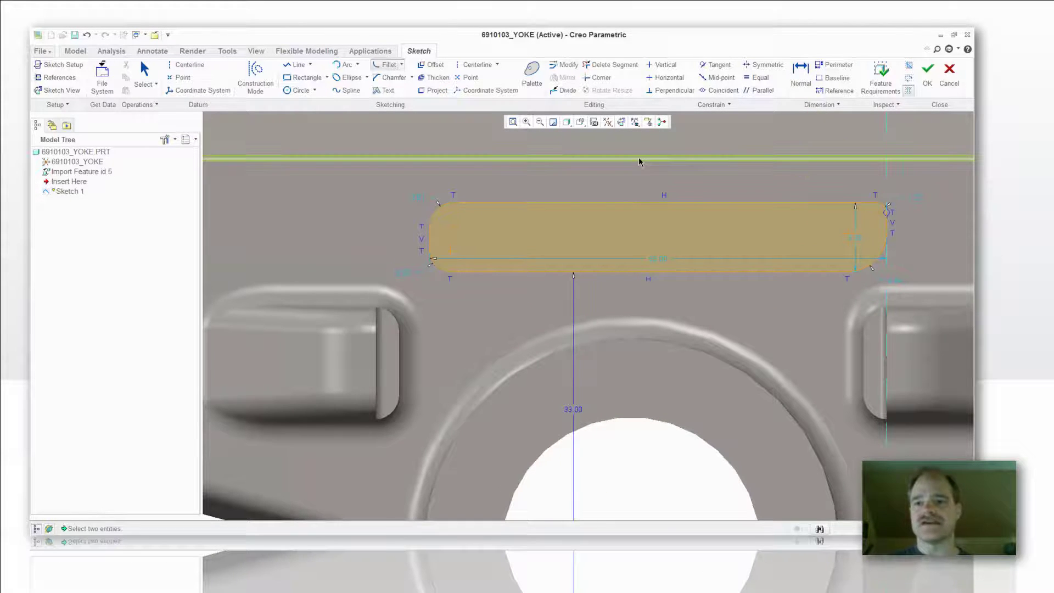
pyautogui.middleClick(577, 186)
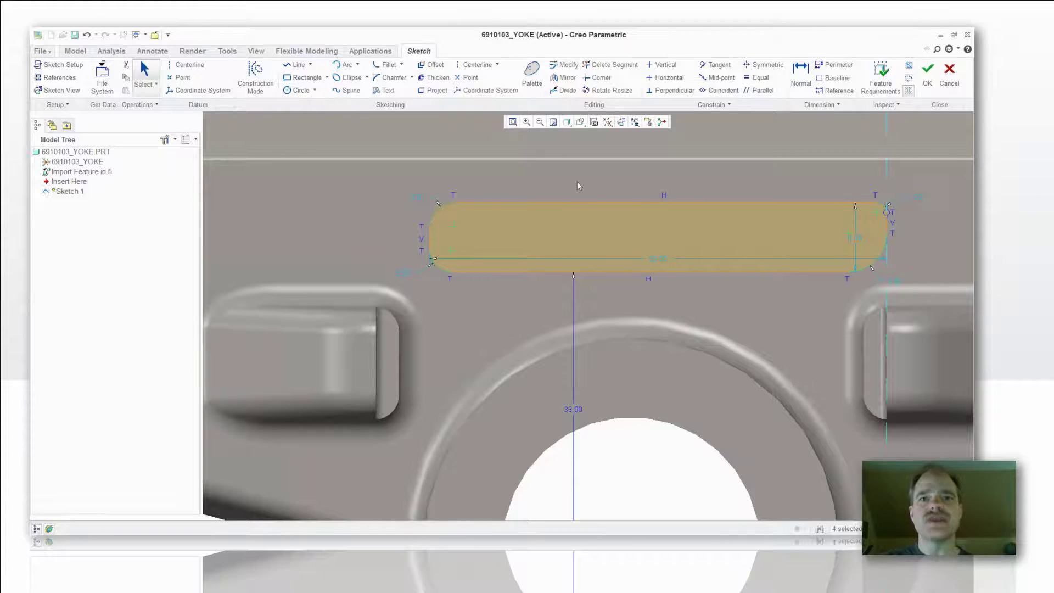
# Step: Apply an Equal constraint so the four corner fillets share one radius, R1
pyautogui.rightClick(577, 186)
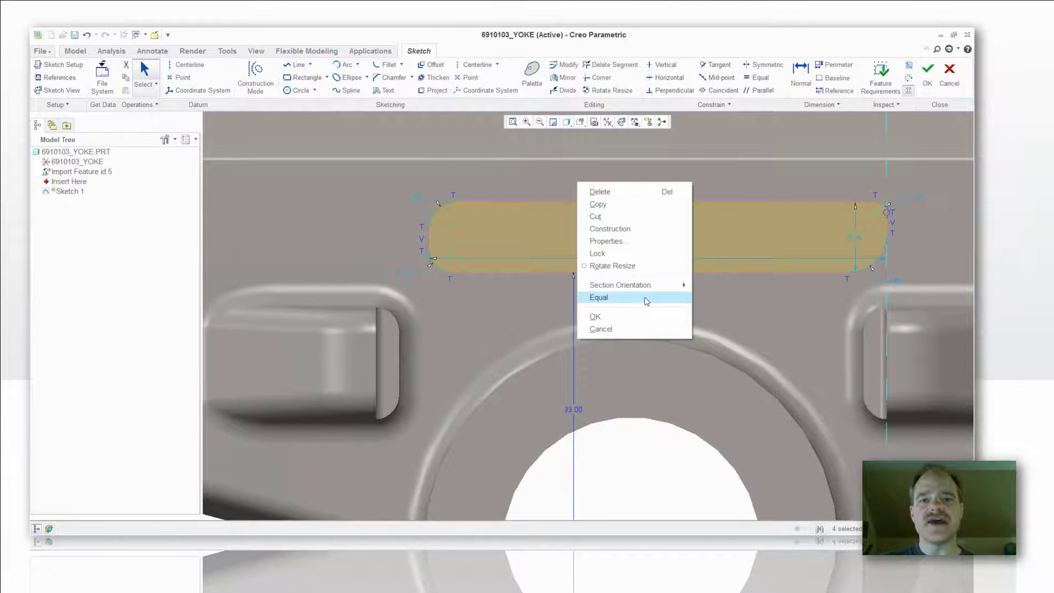
pyautogui.click(598, 297)
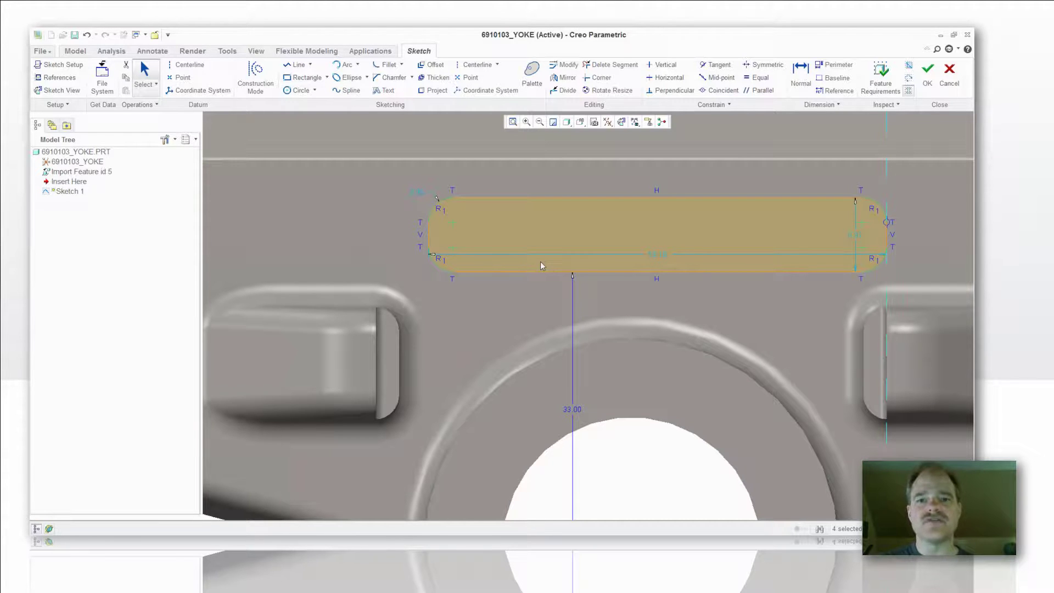
# Step: Draw a two-segment line chain to the right of the rounded slot
pyautogui.scroll(-1, 540, 261)
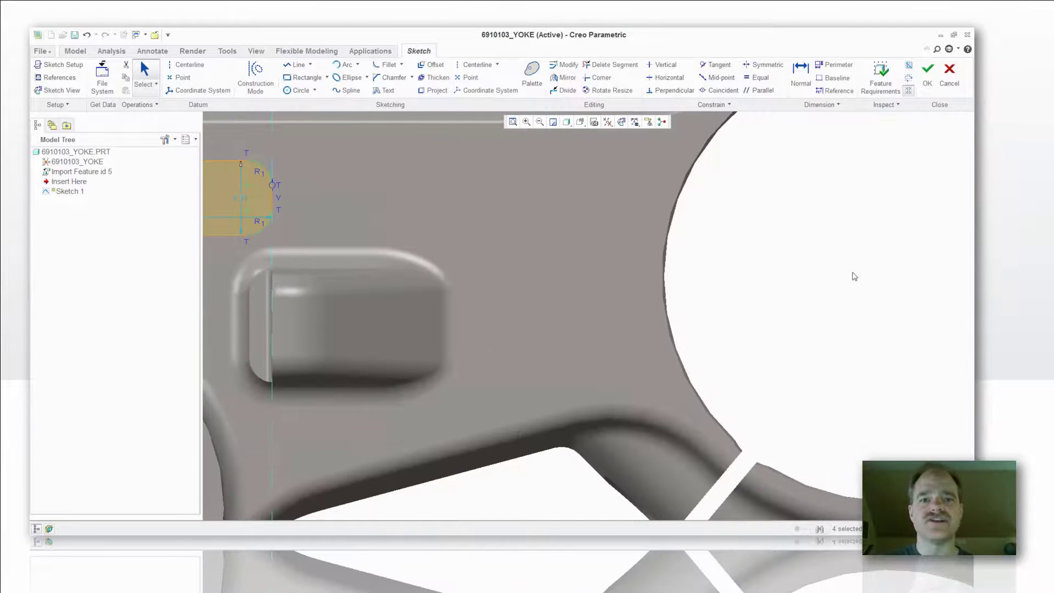
pyautogui.press('l')
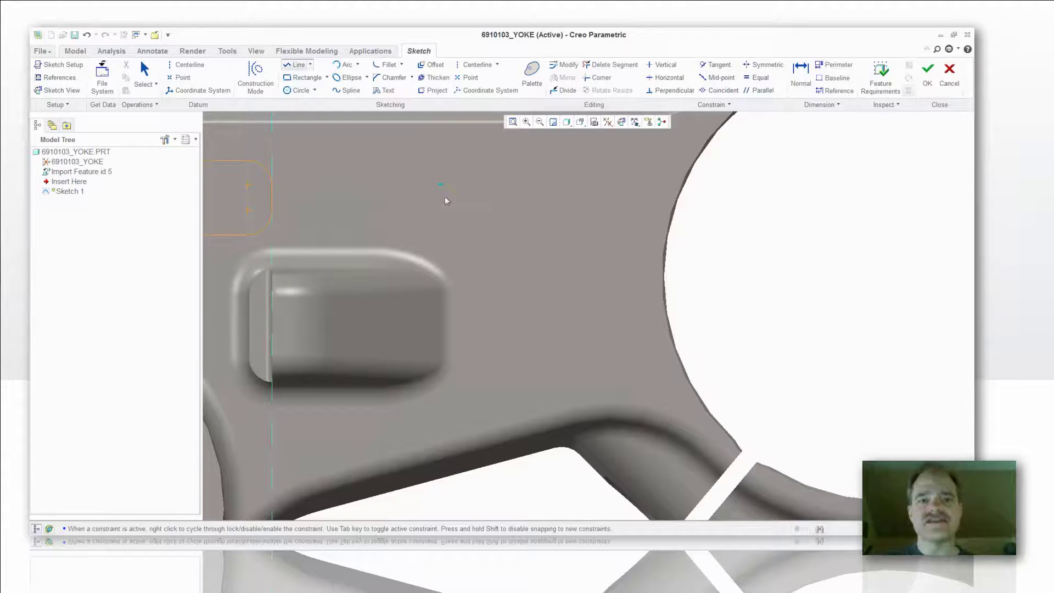
pyautogui.middleClick(487, 232)
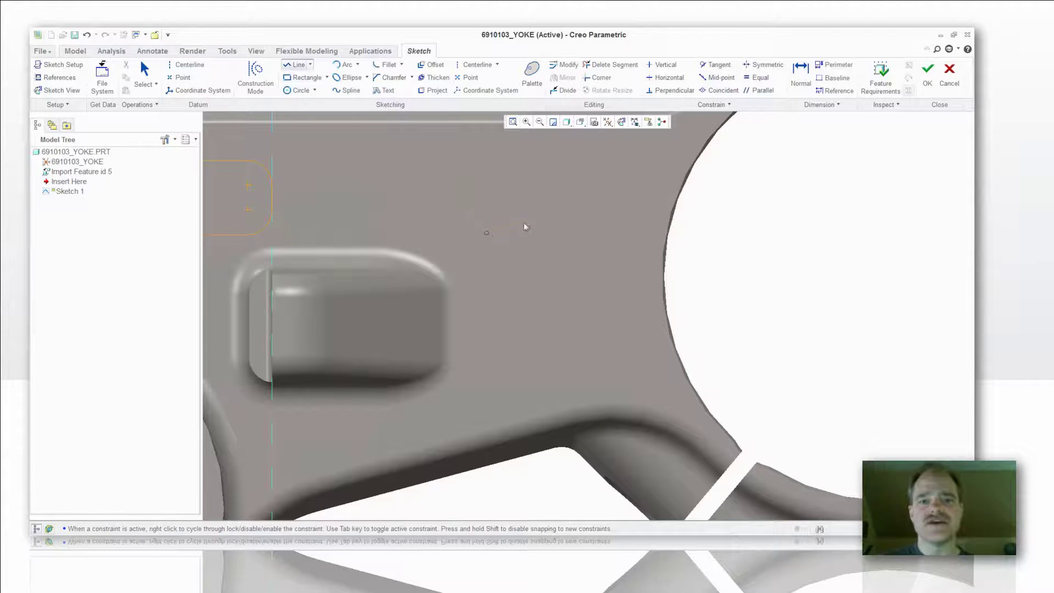
pyautogui.middleClick(568, 172)
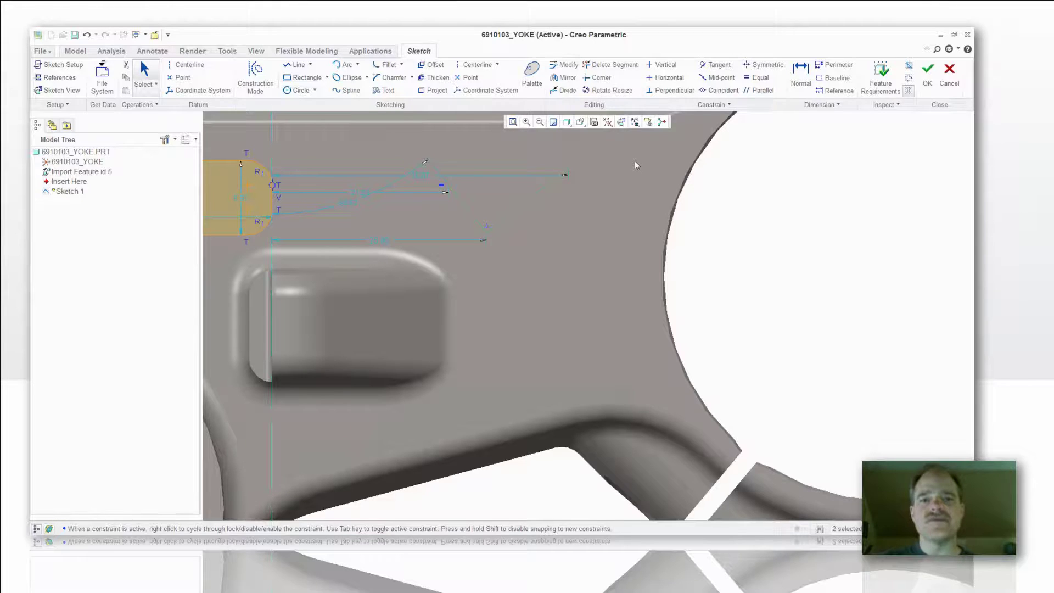
pyautogui.rightClick(635, 163)
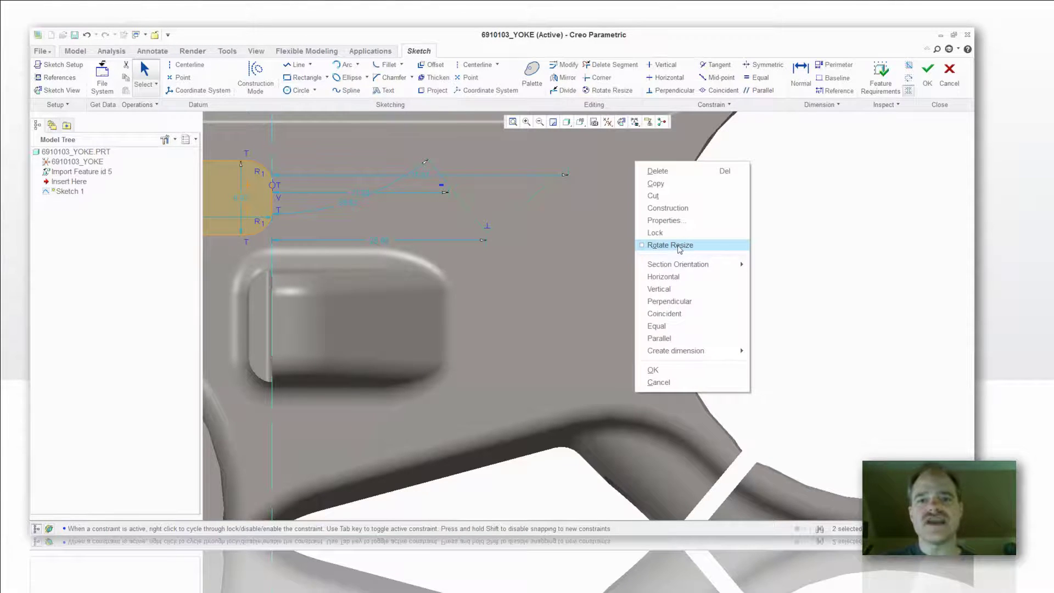
# Step: Rotate the two-line chain by -29.33° about its end point
pyautogui.click(678, 245)
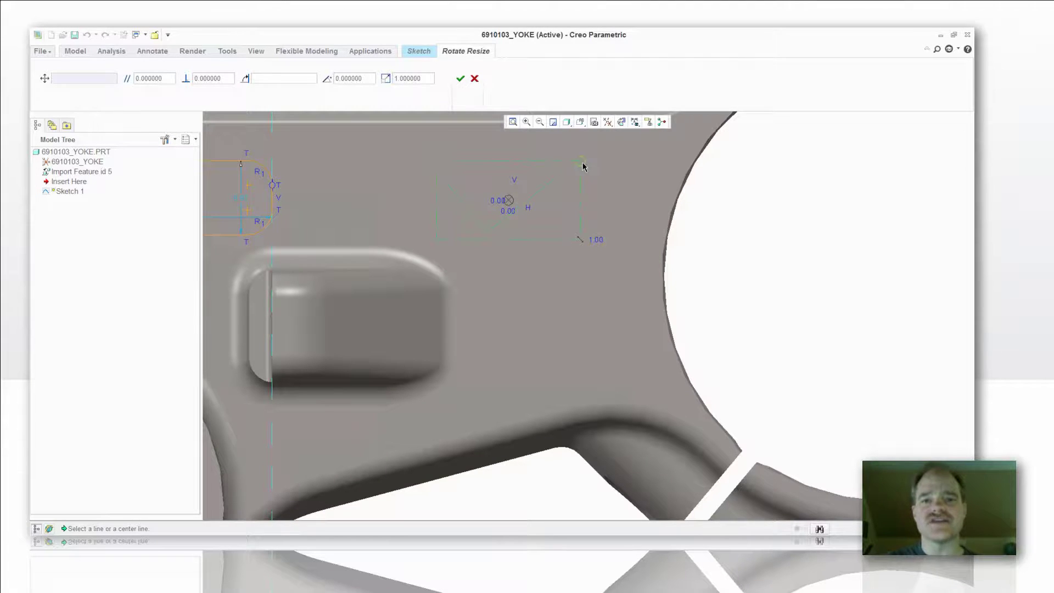
pyautogui.moveTo(584, 165); pyautogui.dragTo(600, 202)
pyautogui.click(87, 35)
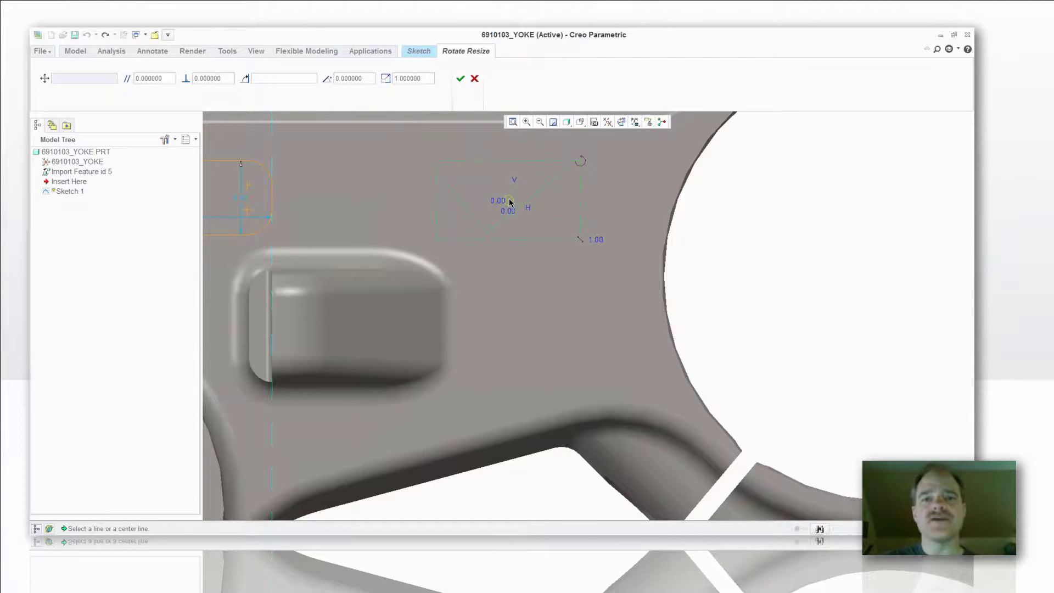
pyautogui.moveTo(510, 202); pyautogui.dragTo(486, 234)
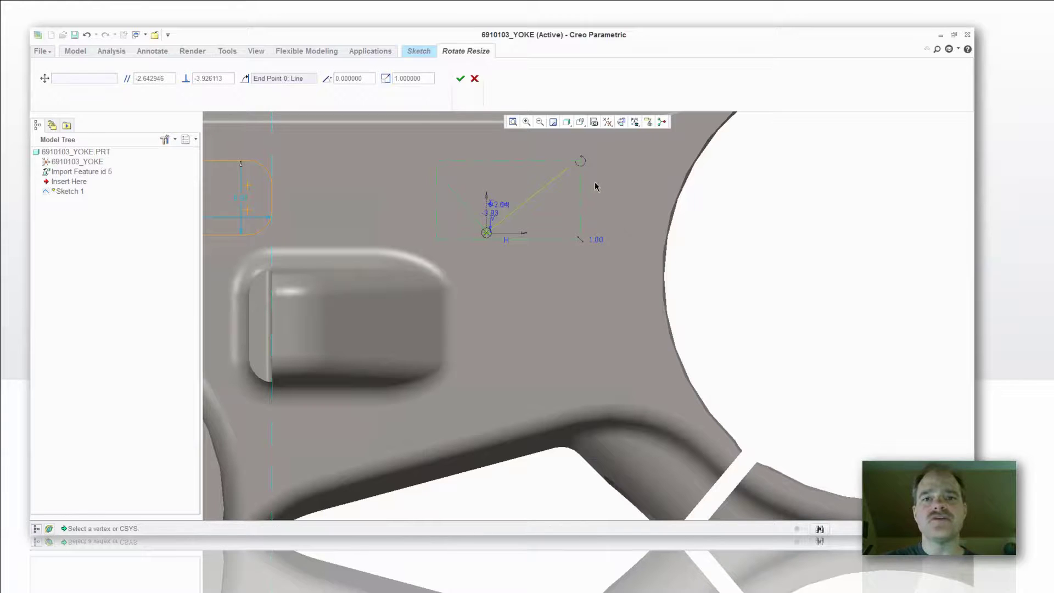
pyautogui.moveTo(583, 162)
pyautogui.mouseDown()
pyautogui.moveTo(631, 240)
pyautogui.moveTo(620, 209)
pyautogui.moveTo(625, 218)
pyautogui.mouseUp()
pyautogui.rightClick(737, 207)
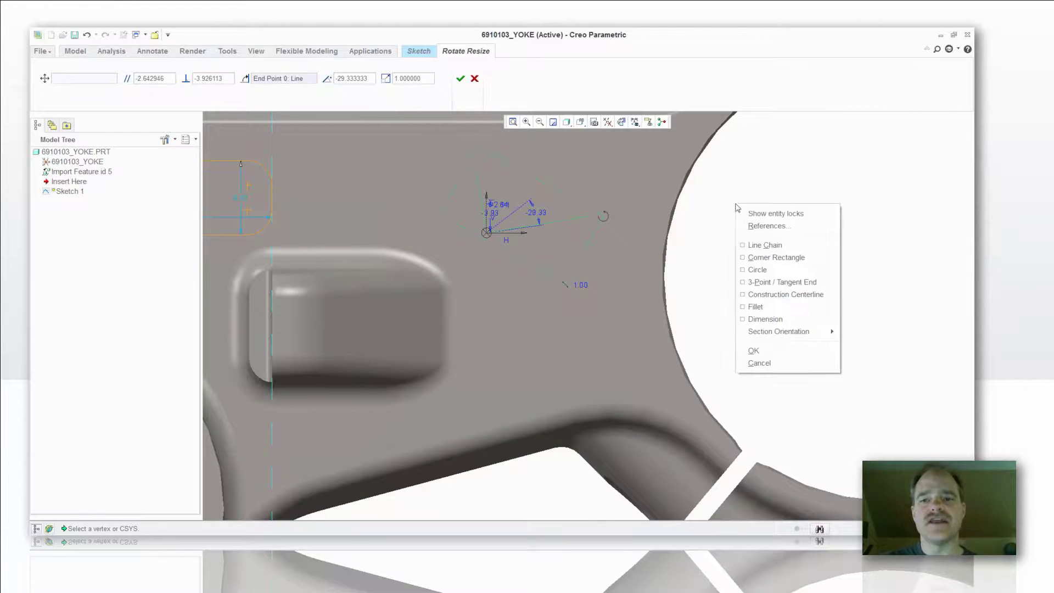
pyautogui.rightClick(736, 208)
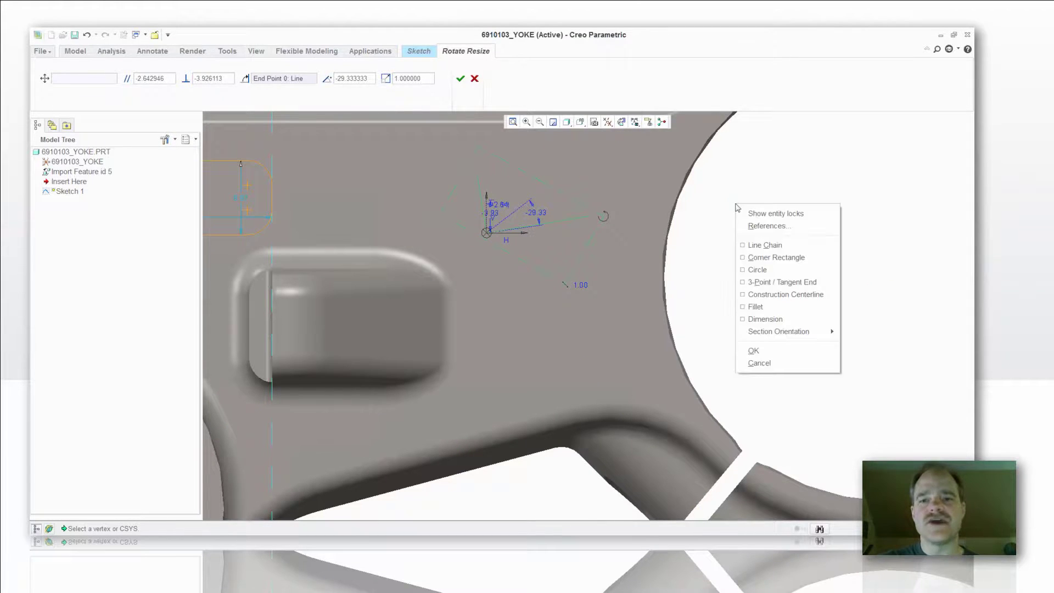
pyautogui.click(752, 176)
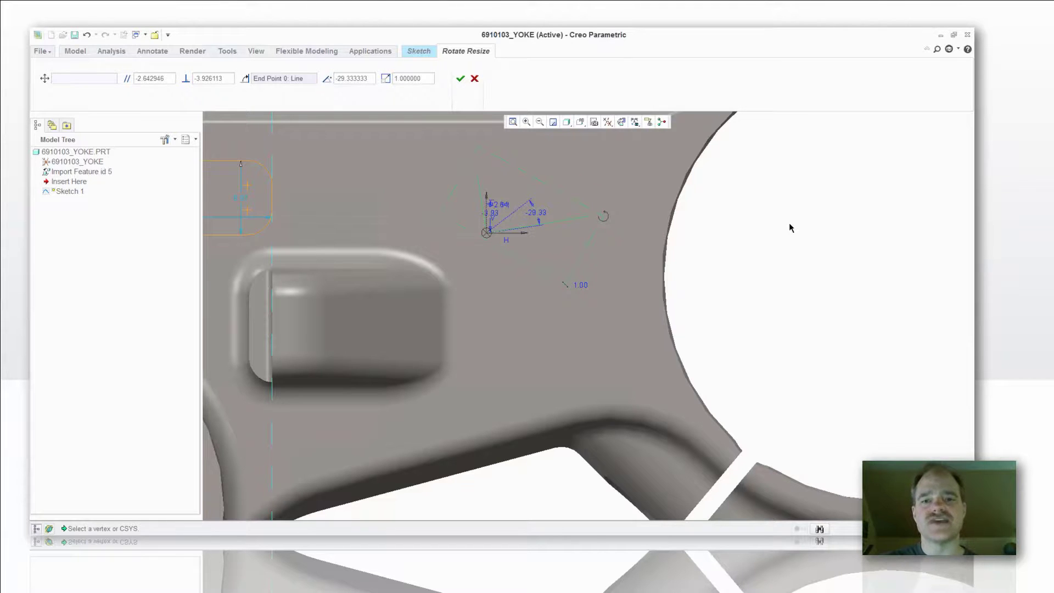
pyautogui.scroll(-1, 789, 222)
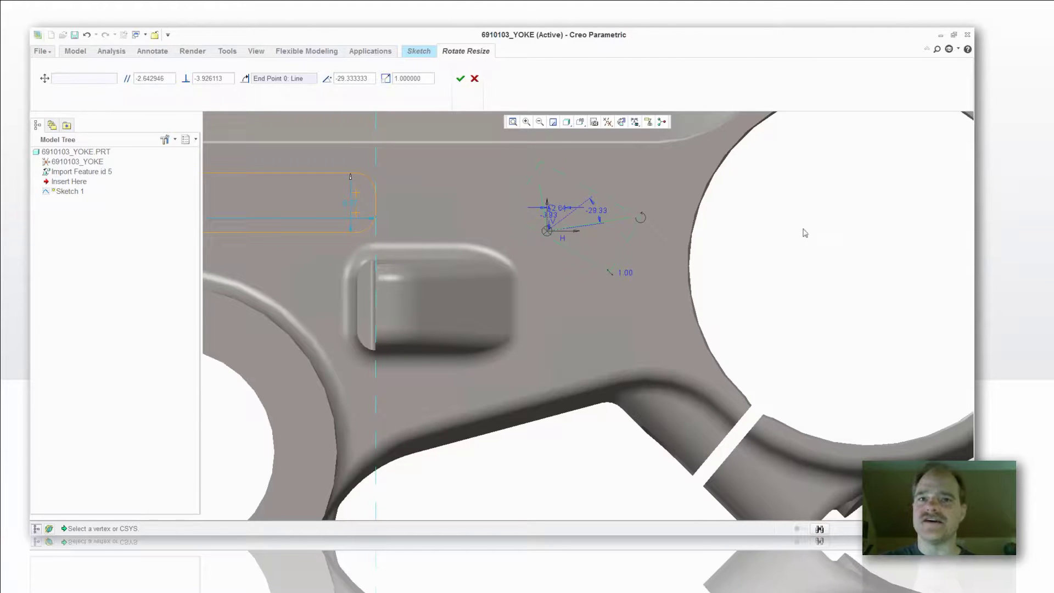
pyautogui.middleClick(796, 228)
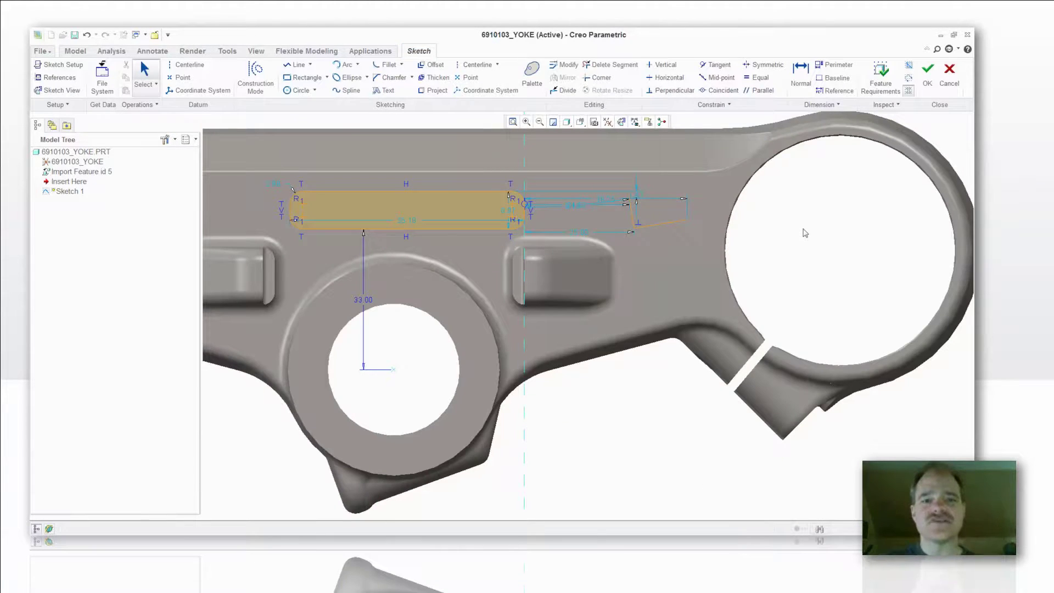
# Step: Begin a new line chain on the yoke, left of the rounded slot
pyautogui.scroll(2, 275, 214)
pyautogui.press('l')
pyautogui.click(469, 190)
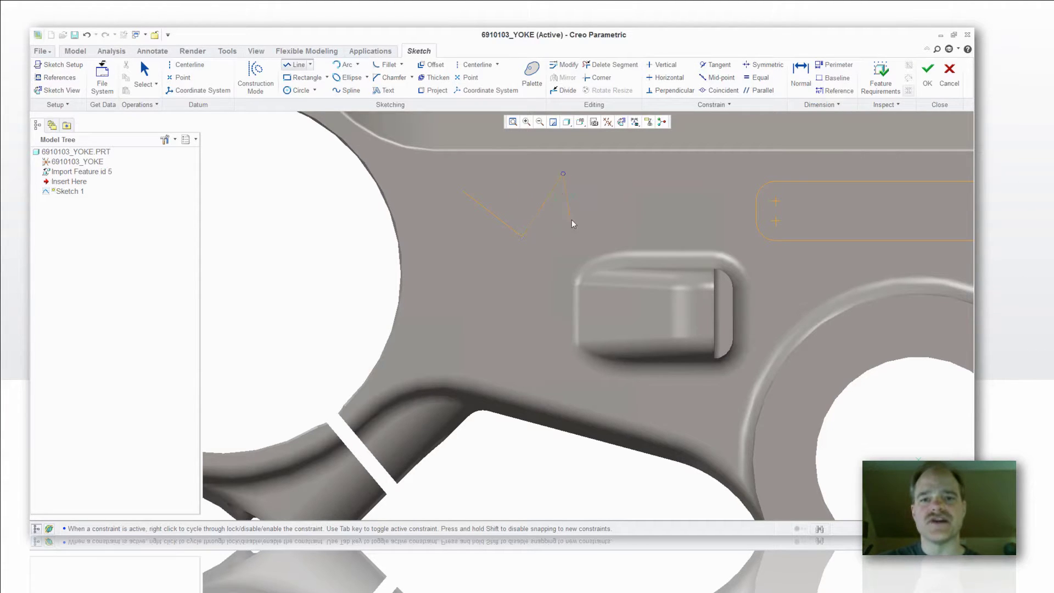
# Step: Place the final vertex to finish the three-segment zigzag chain
pyautogui.click(610, 209)
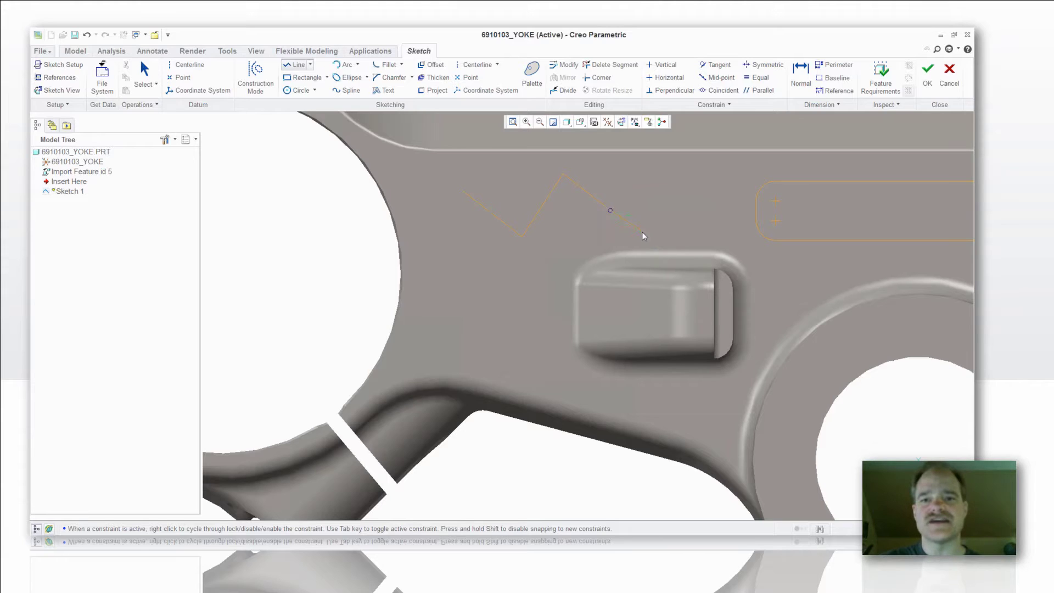
pyautogui.middleClick(621, 192)
pyautogui.middleClick(620, 192)
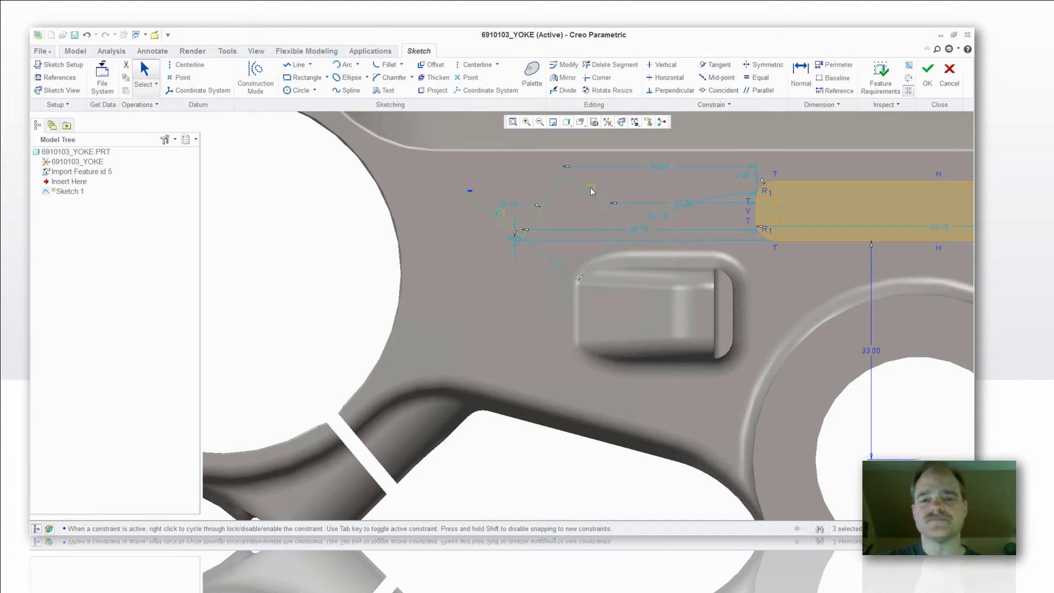